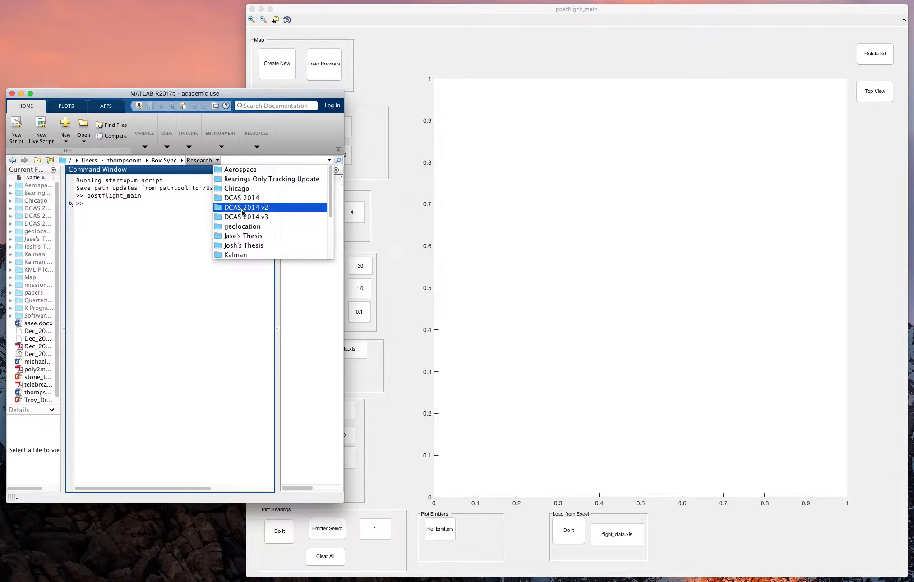
Step: Set MATLAB's current folder to PostFlight_v4 inside Research/geolocation
click(242, 226)
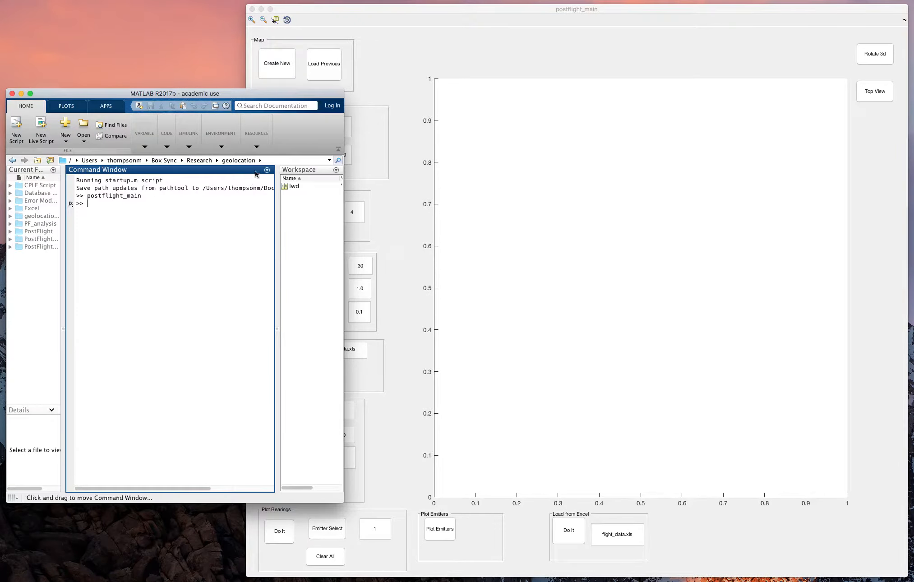
click(261, 160)
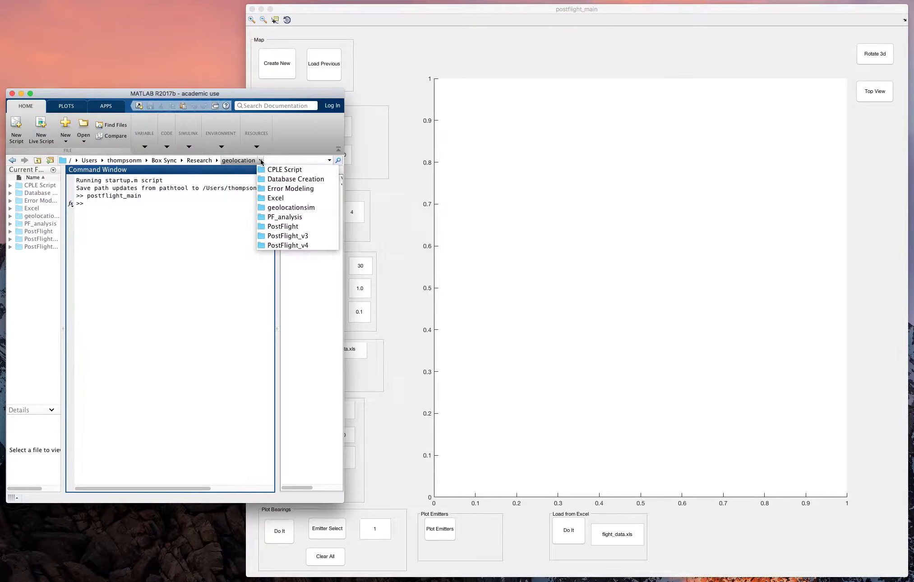
click(286, 245)
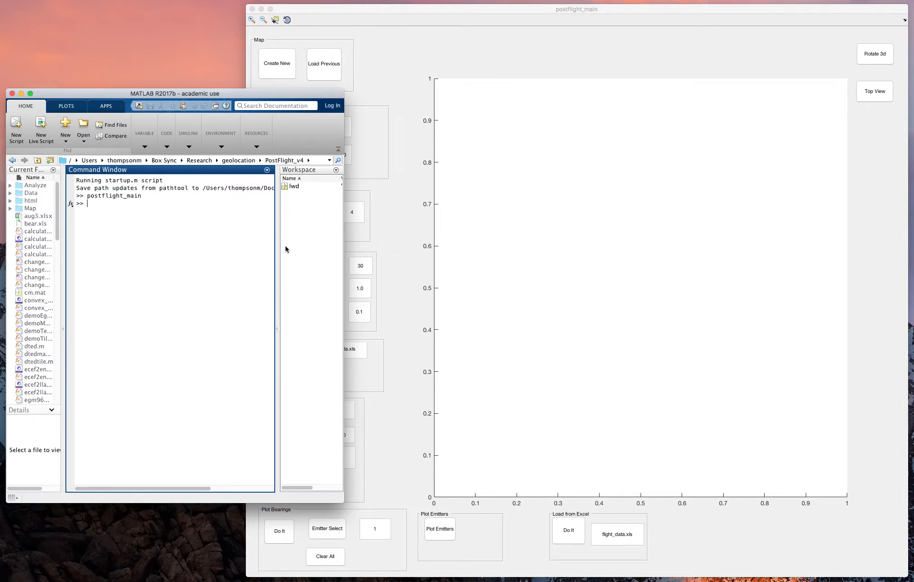
click(165, 232)
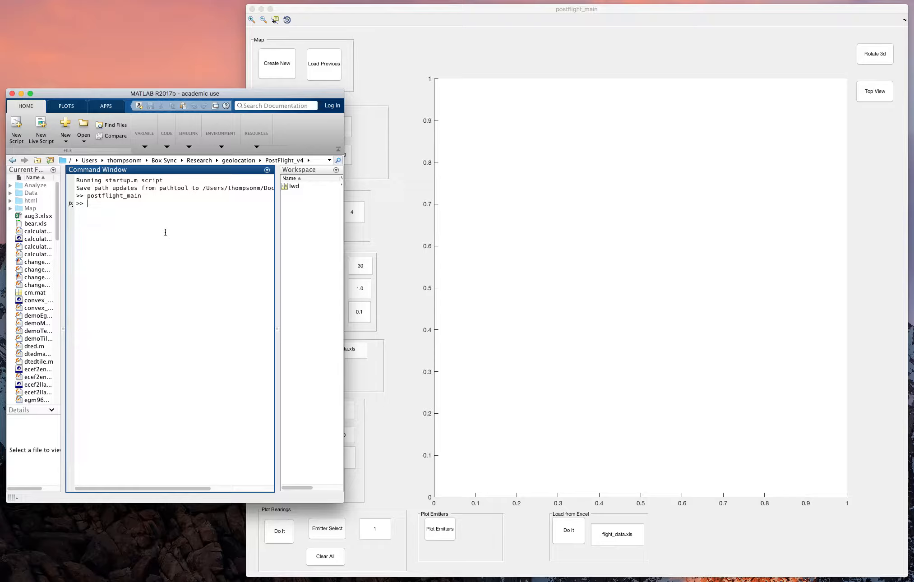
text(post)
key(BackSpace)
key(BackSpace)
key(BackSpace)
key(BackSpace)
Step: Switch to the postflight_main window, load the previous terrain map and rotate it in 3D
click(477, 13)
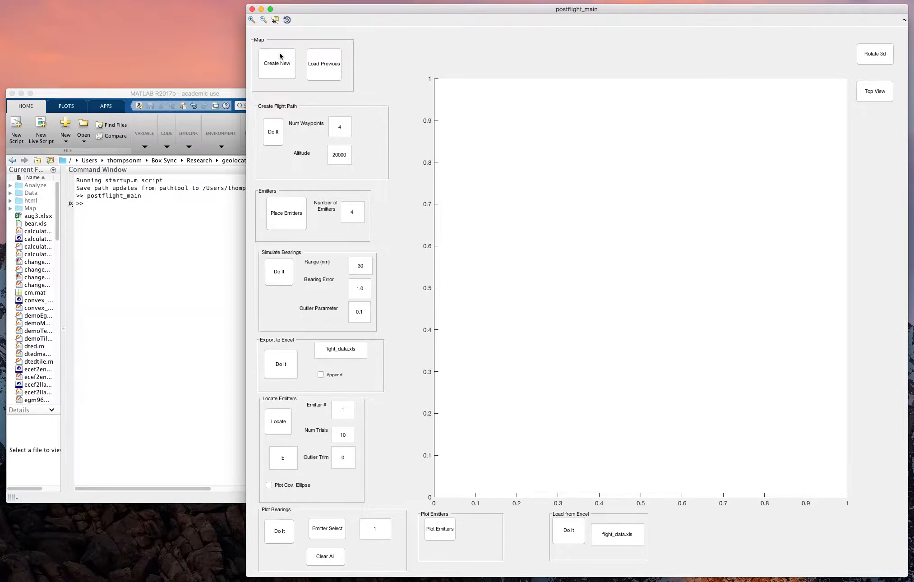
click(319, 64)
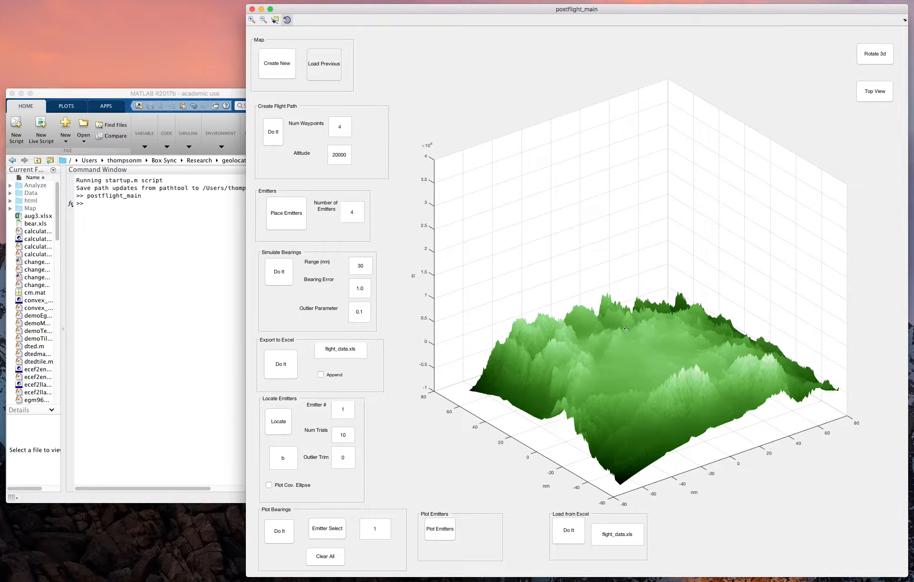
click(882, 59)
drag(693, 189, 647, 211)
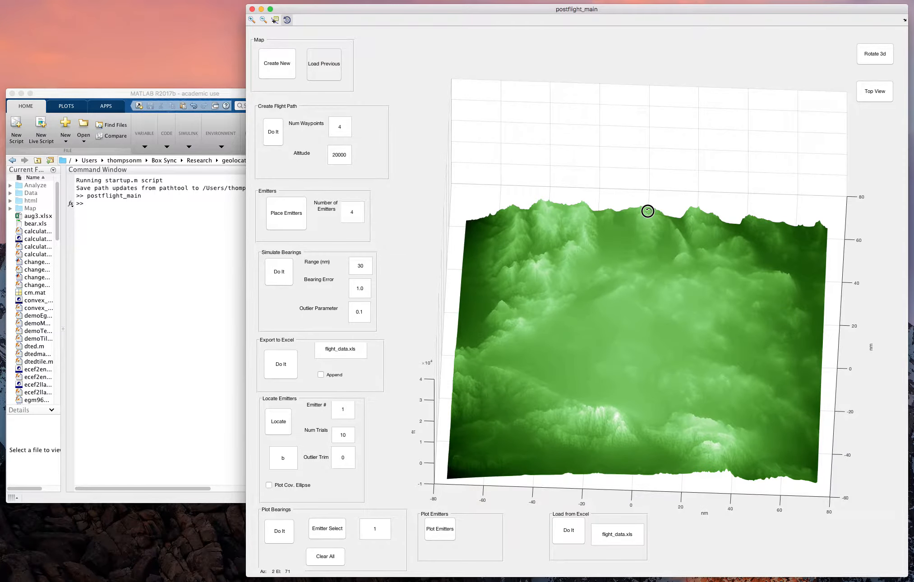
Step: Create a 4-waypoint flight path at altitude 20000 in top view, running from about (-50, 42) through (-10, 26) and (30, 0) to (30, -28)
click(871, 92)
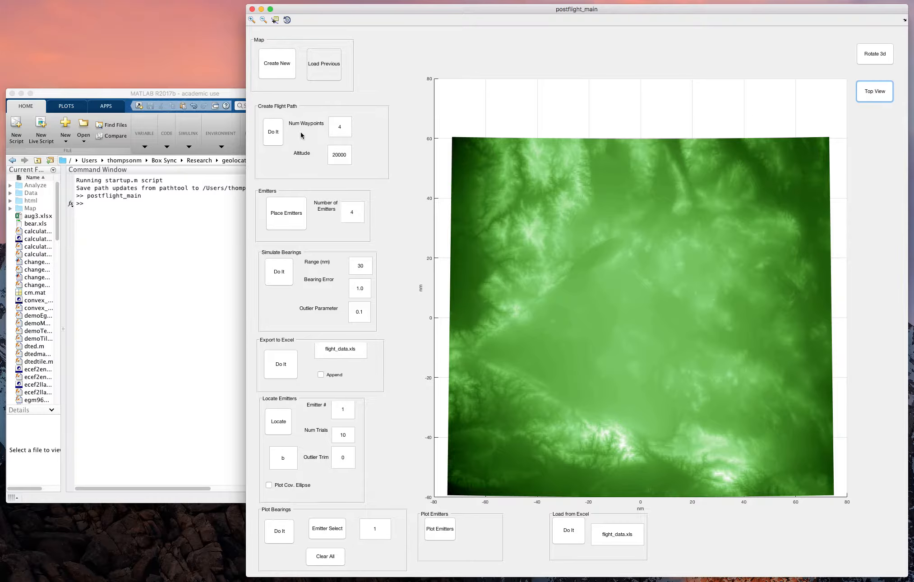
click(273, 133)
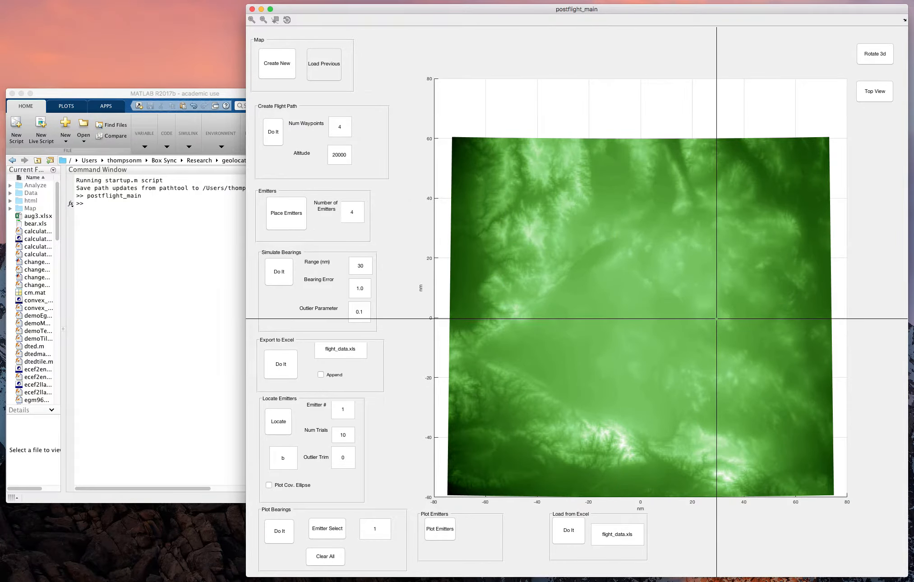
click(718, 401)
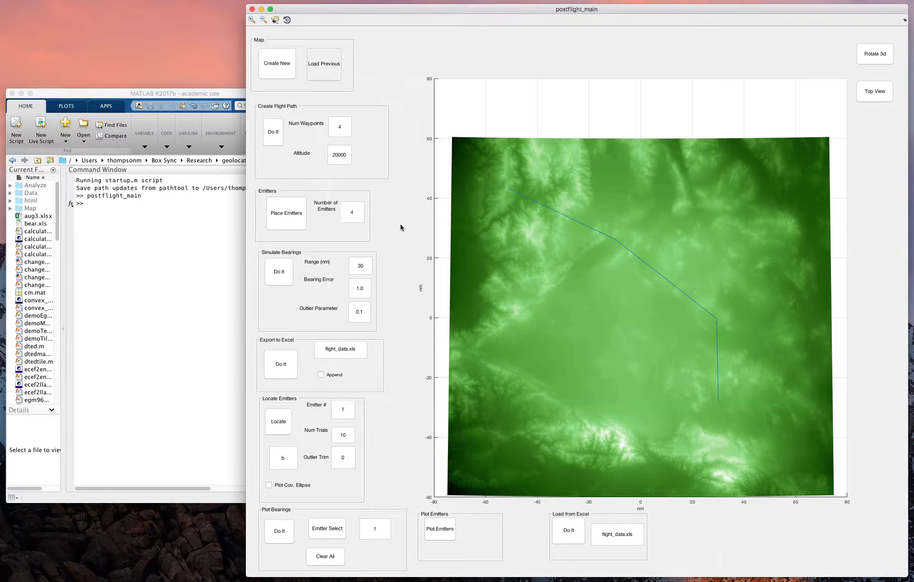
Step: Set the number of emitters to 3 and place them at about (-39, 32), (8, 24) and (21, -4)
double_click(350, 213)
click(285, 215)
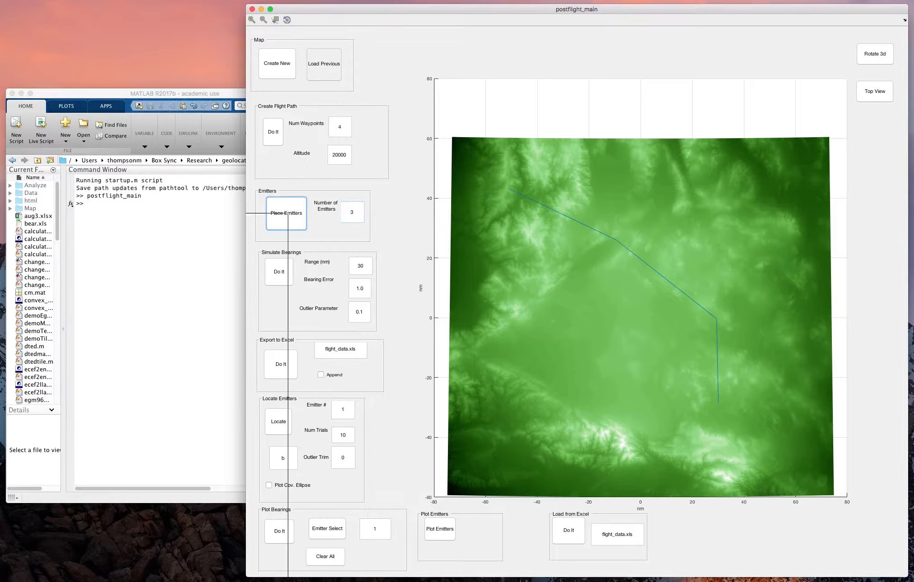
click(540, 220)
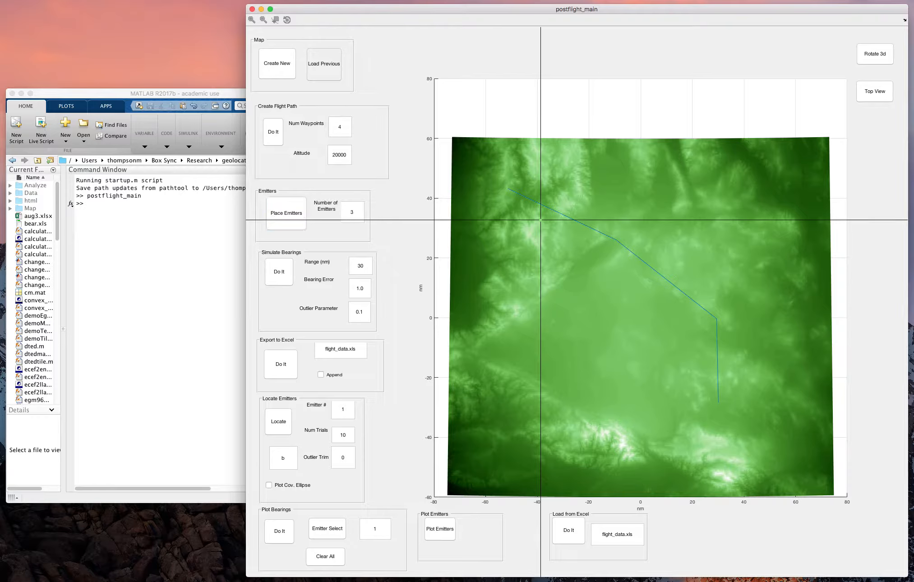
click(658, 249)
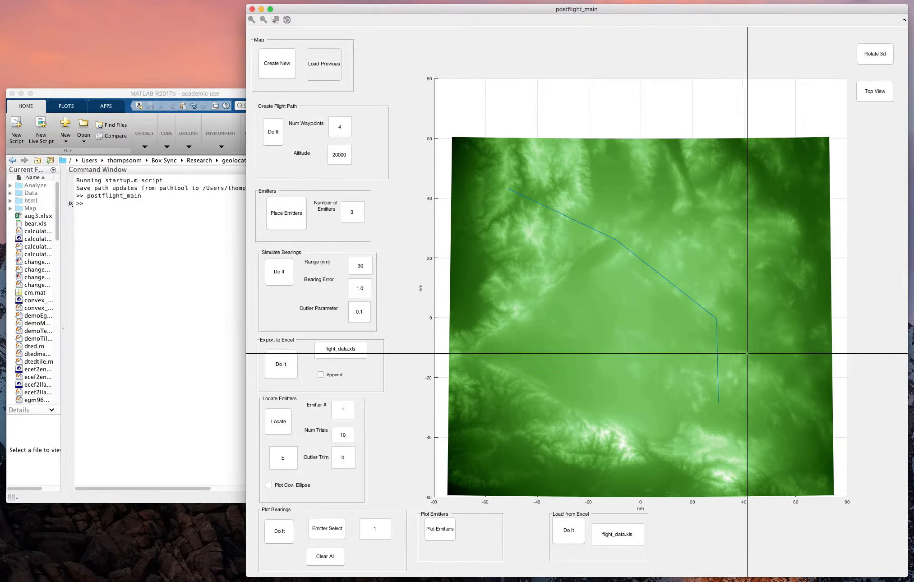
click(693, 328)
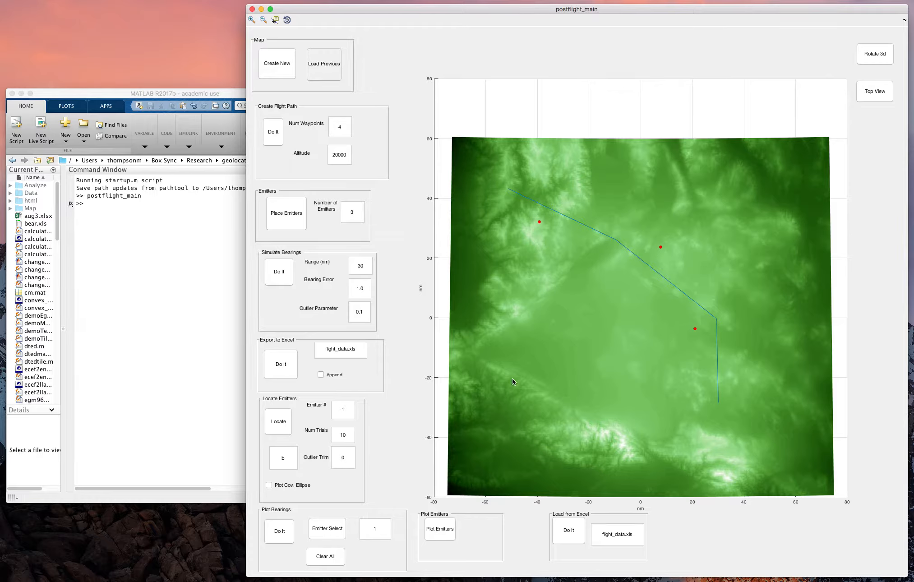
Step: Simulate the bearings and plot the bearing lines of emitter 2 for close inspection
double_click(370, 528)
text(2)
click(284, 536)
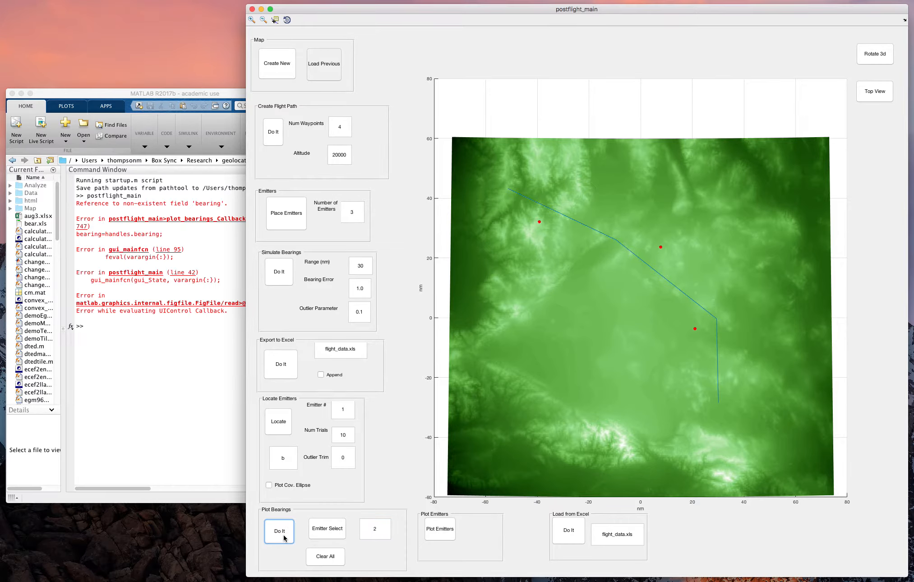
click(279, 274)
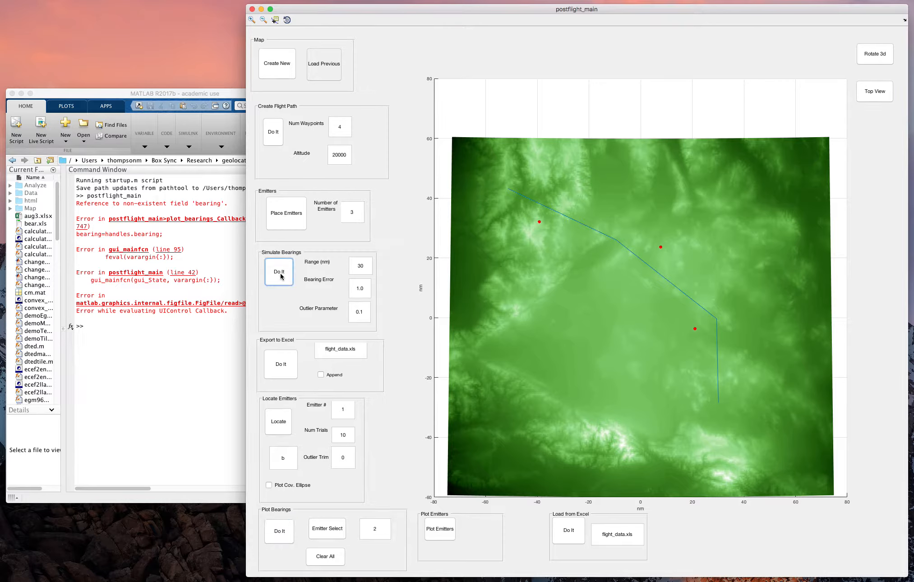
click(286, 532)
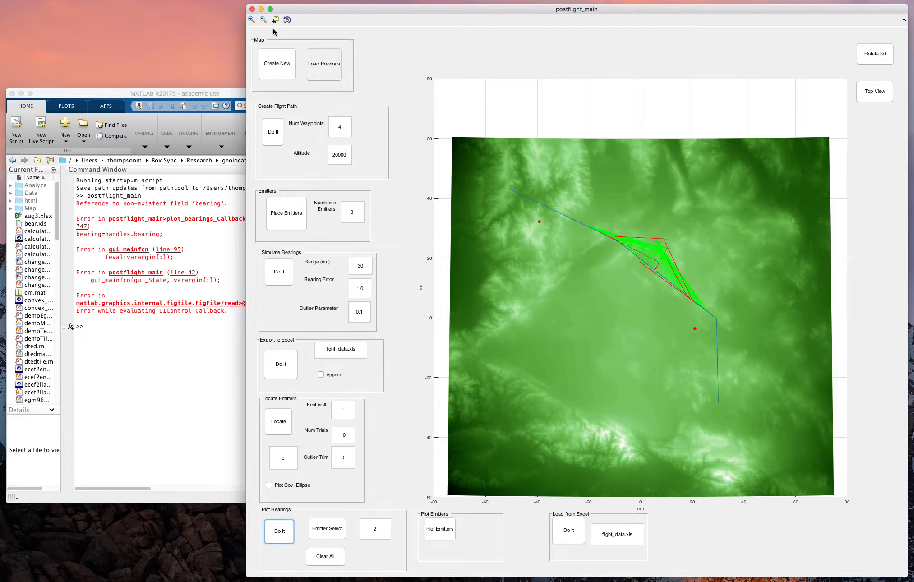
click(251, 20)
drag(605, 207, 695, 285)
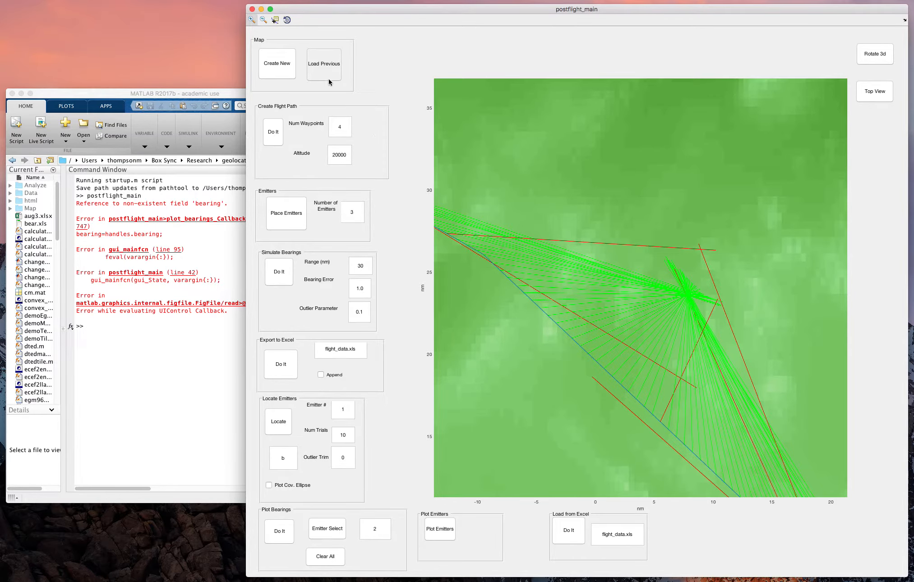
click(593, 215)
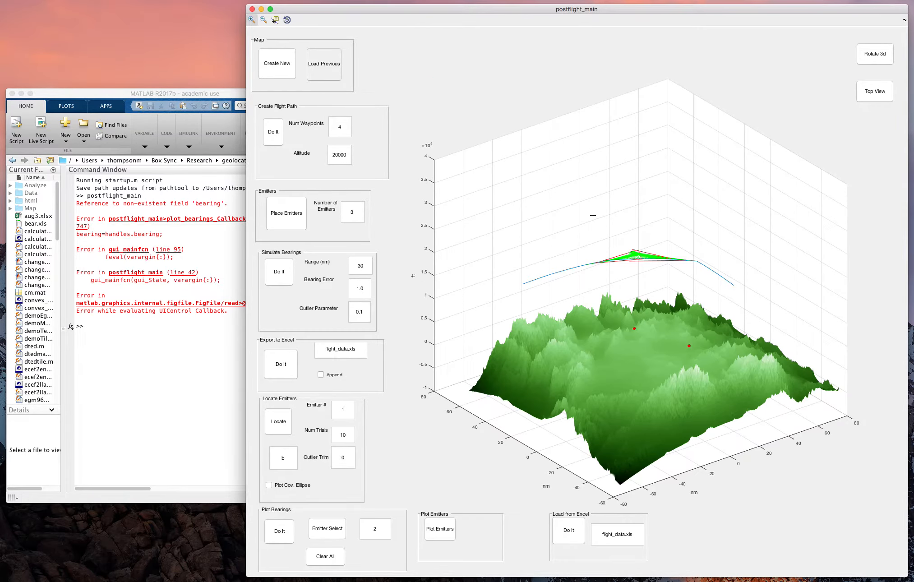
click(875, 92)
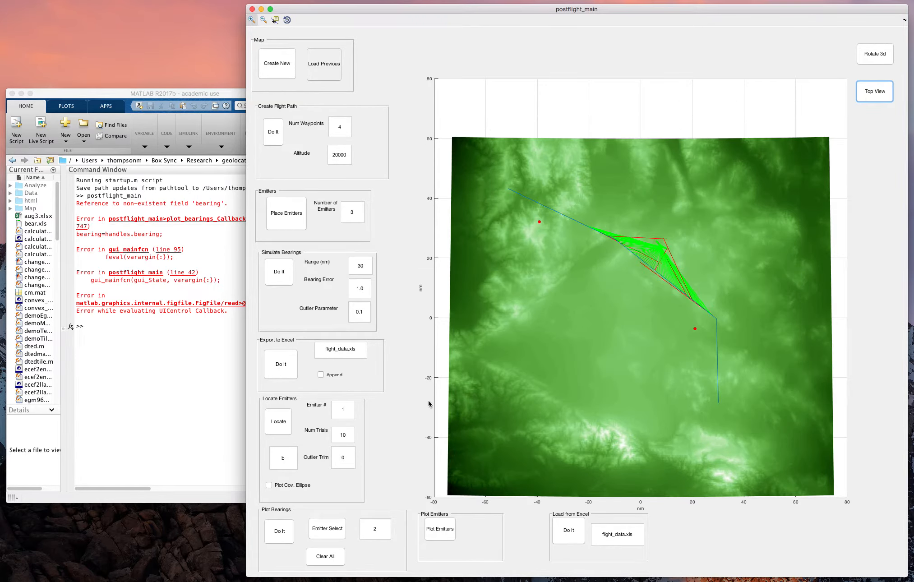
Step: Clear emitter 2's plotted bearings and plot the bearings of emitter 1
click(328, 557)
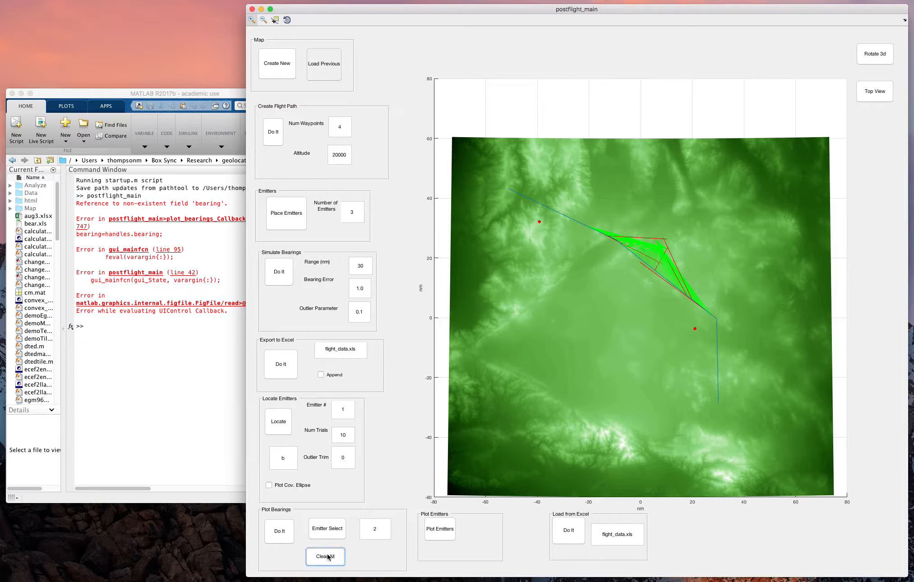
double_click(375, 533)
text(1)
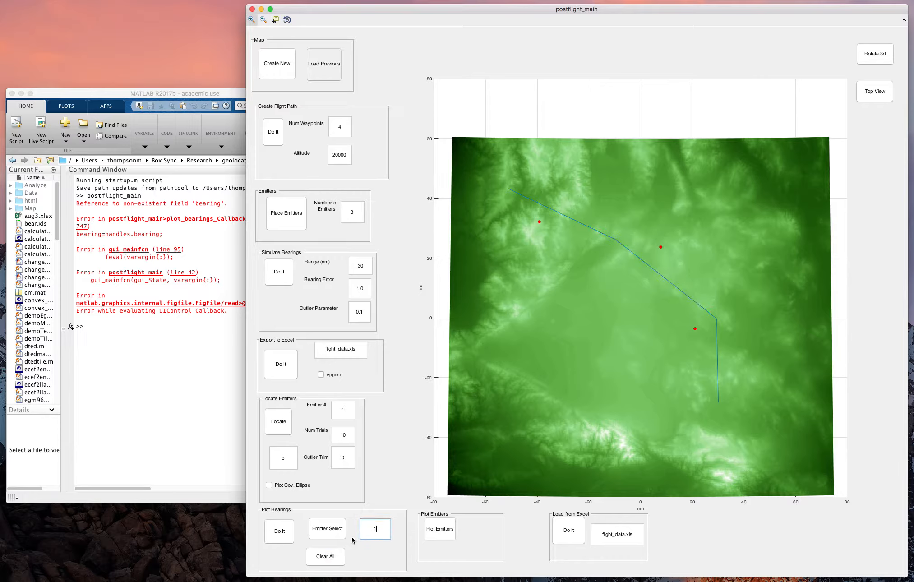
click(279, 533)
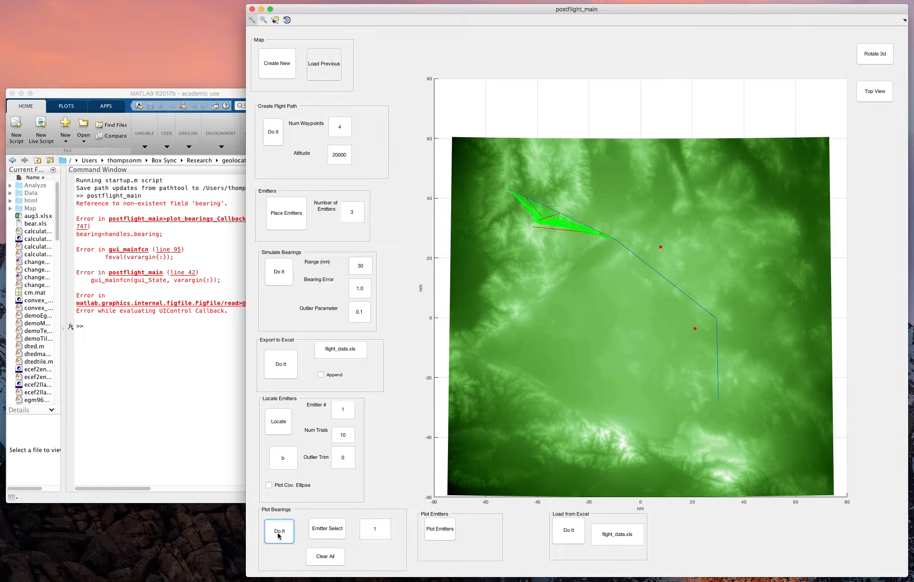
Step: Clear the plot, rerun the bearing simulation with an outlier parameter of .2, and plot emitter 1's new bearings
click(332, 556)
double_click(356, 311)
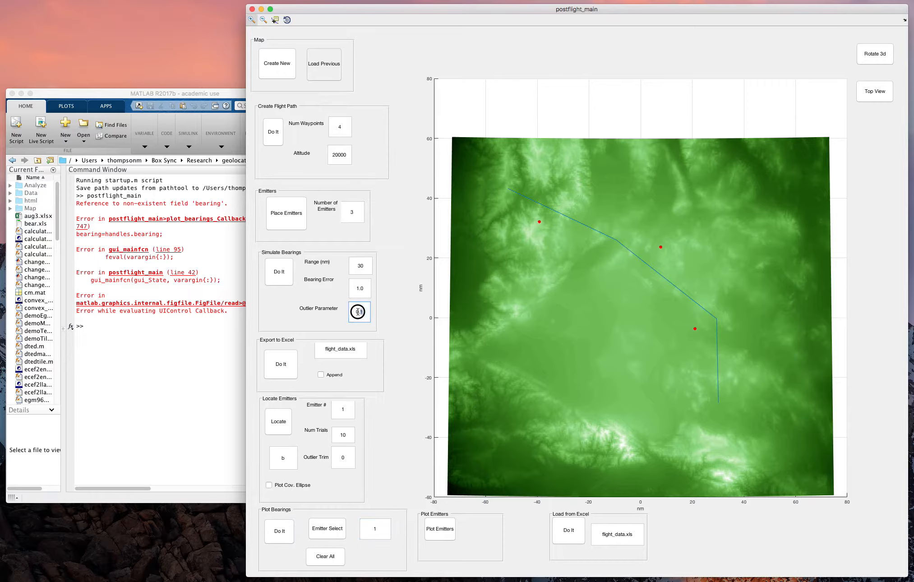
text(.3)
key(Return)
text(1)
click(279, 274)
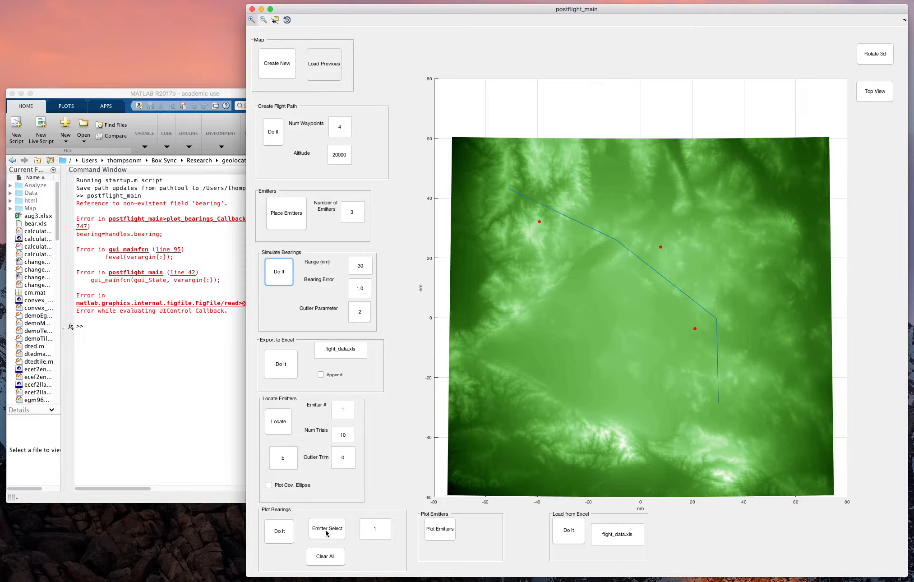
click(284, 537)
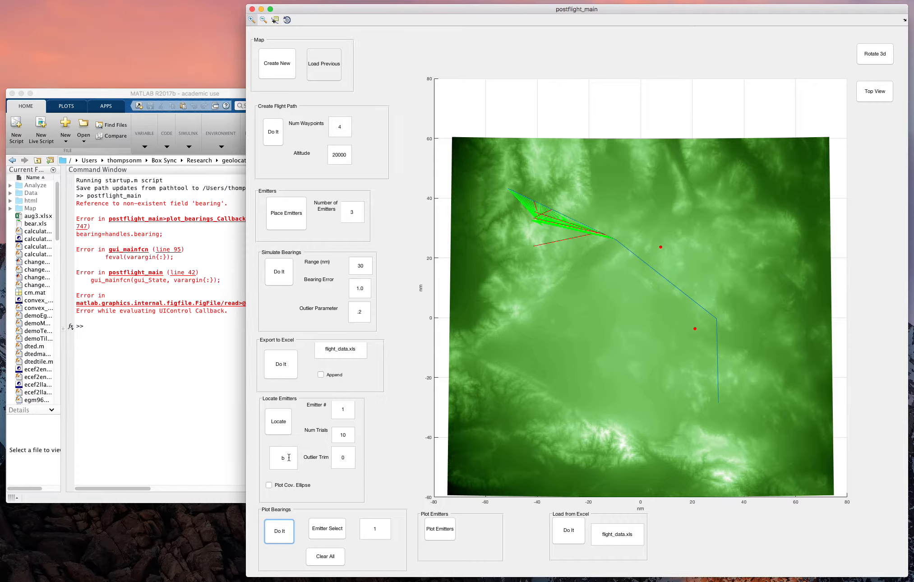
Step: Clear the plotted bearings and locate emitter 1 using 100 trials, with the estimates plotted in blue
click(321, 556)
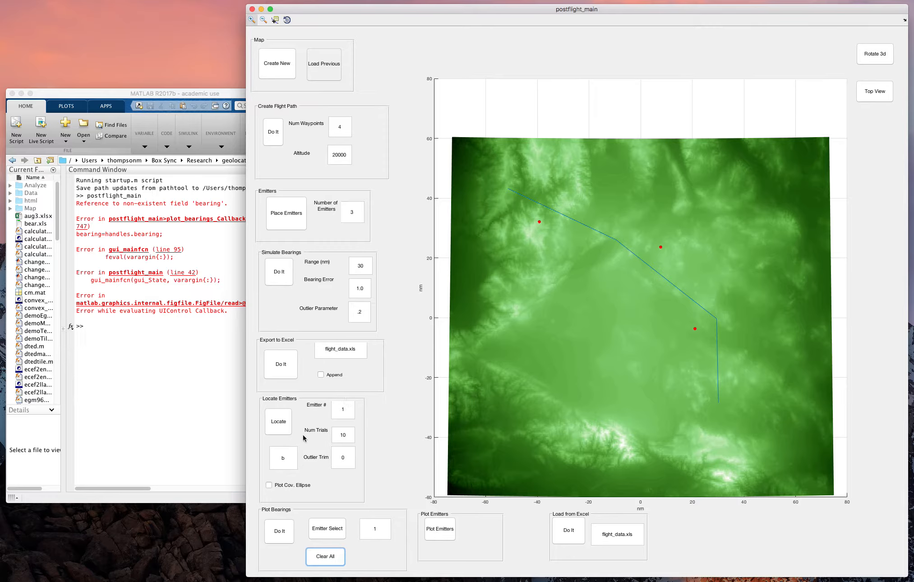
click(348, 435)
text(0)
click(280, 426)
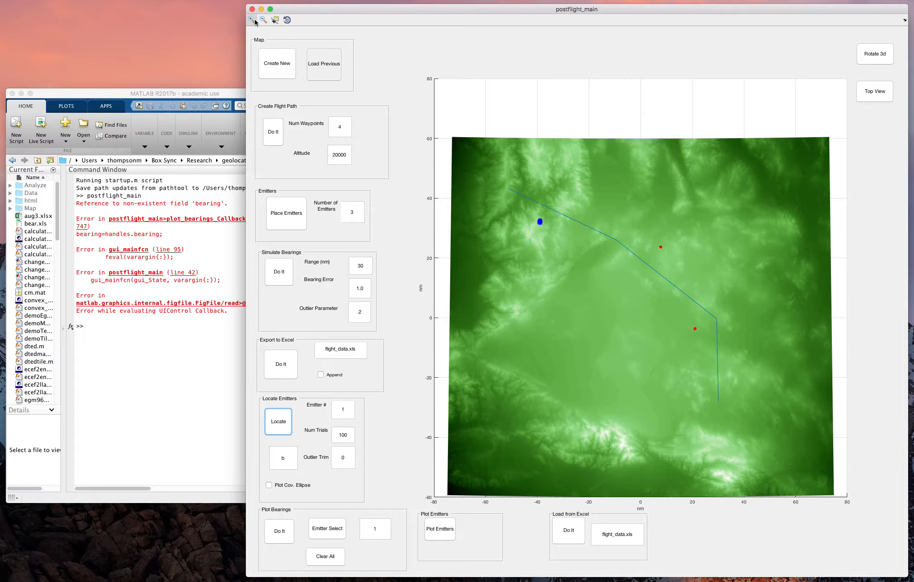
click(527, 207)
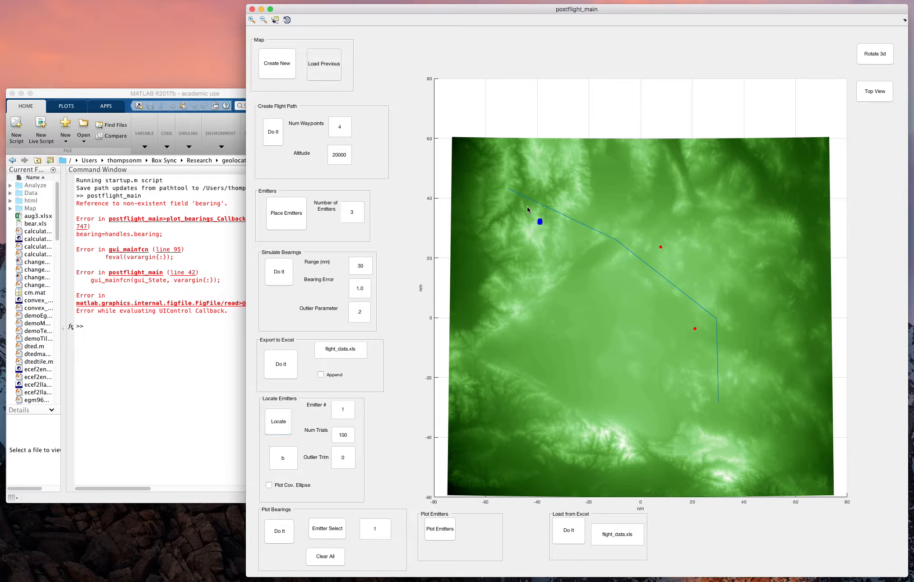
click(251, 20)
drag(526, 210, 560, 238)
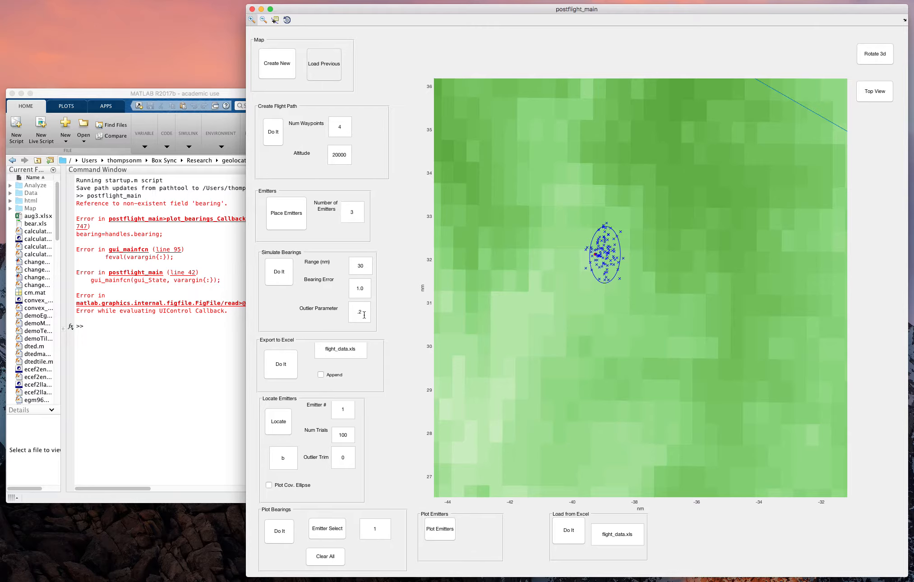
Step: Locate emitter 1 again with an outlier trim of .2 and the plot colour set to r
click(339, 457)
text(.2)
click(284, 459)
text(r)
click(280, 426)
Step: Zoom in from the top view on emitter 1 to compare the red and blue location estimates and their ellipses
mouse_move(569, 209)
mouse_down()
mouse_move(587, 266)
mouse_move(571, 250)
mouse_move(578, 276)
mouse_up()
click(251, 20)
double_click(563, 247)
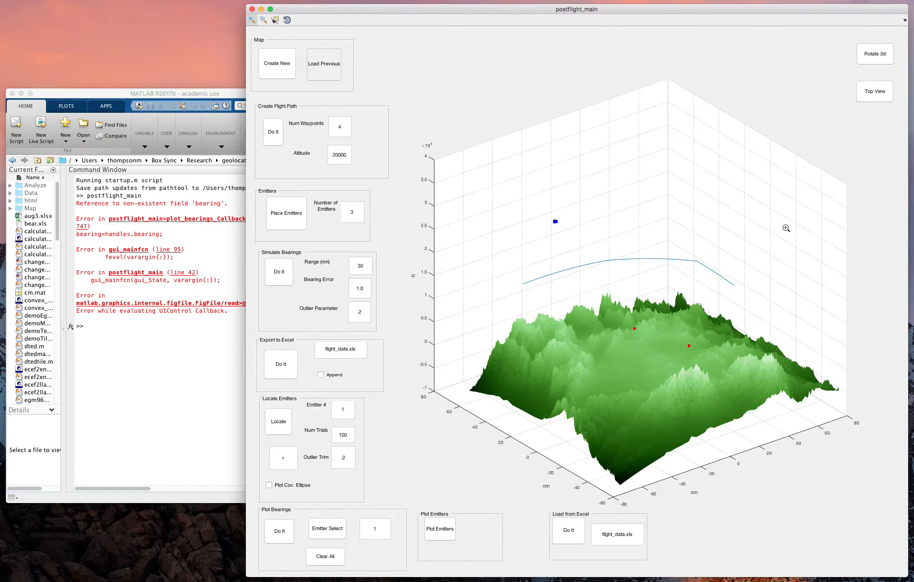
click(873, 95)
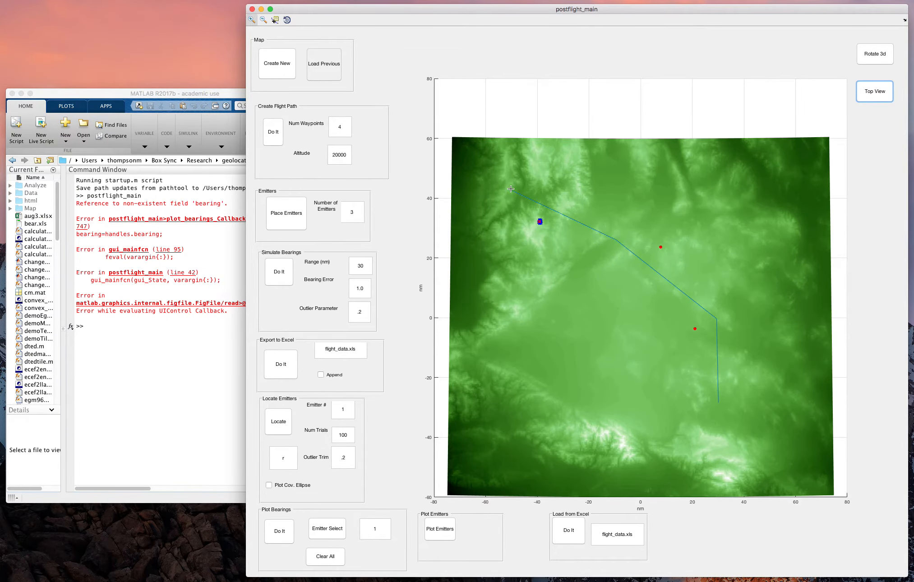
click(533, 210)
drag(532, 211, 617, 383)
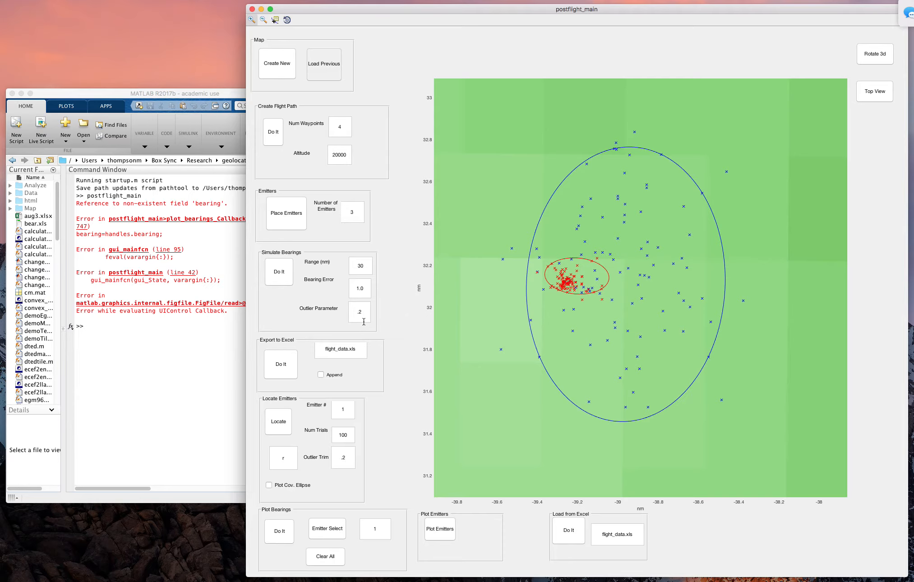
Step: Set the outlier trim to .4 and locate emitter 1 once more in red
click(345, 457)
text(.)
click(280, 422)
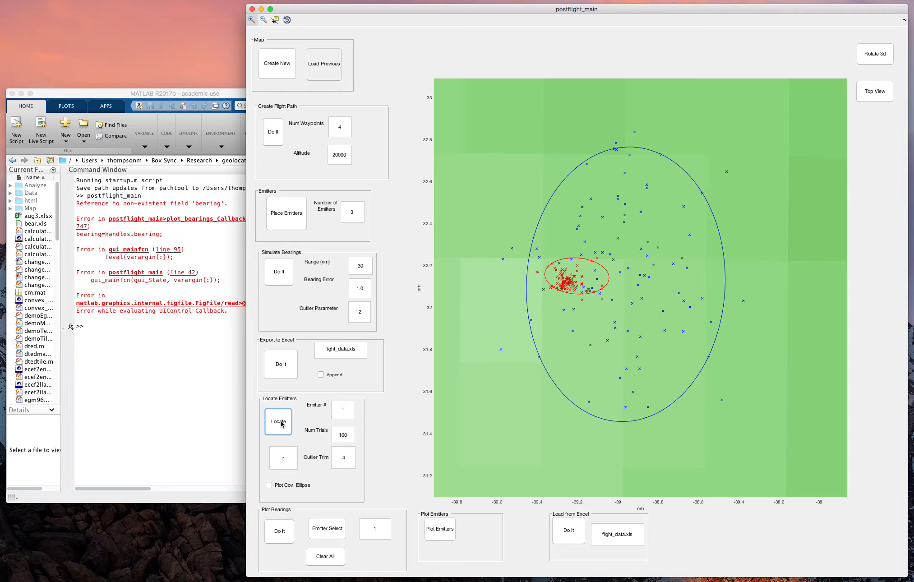
click(278, 421)
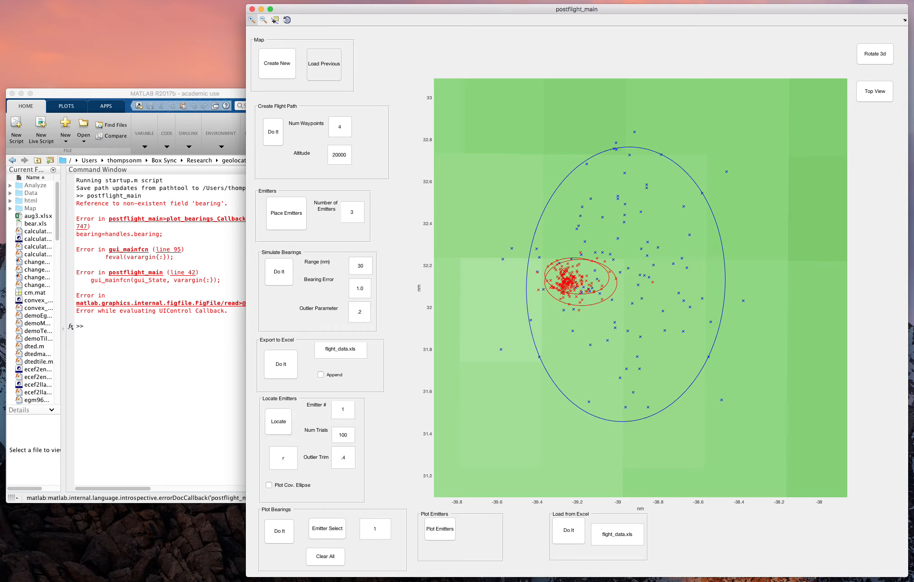
Step: Switch to QuickTime Player and quit it to bring up the save prompt for the unsaved Screen Recording
click(742, 581)
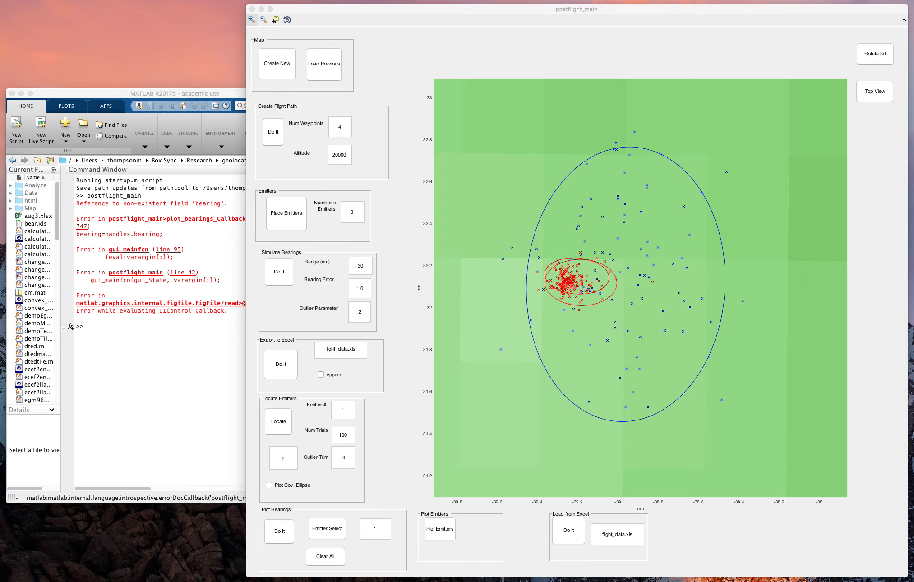
click(0, 0)
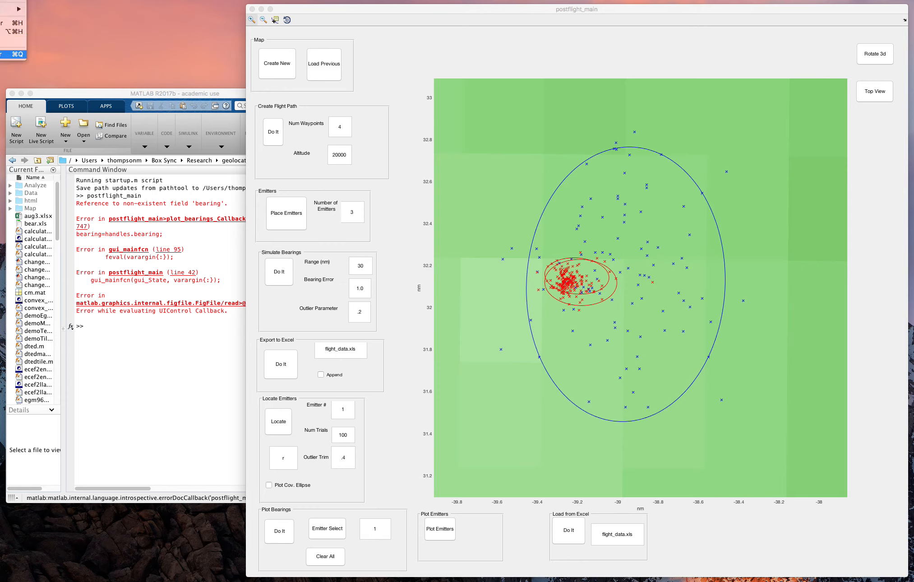
click(14, 54)
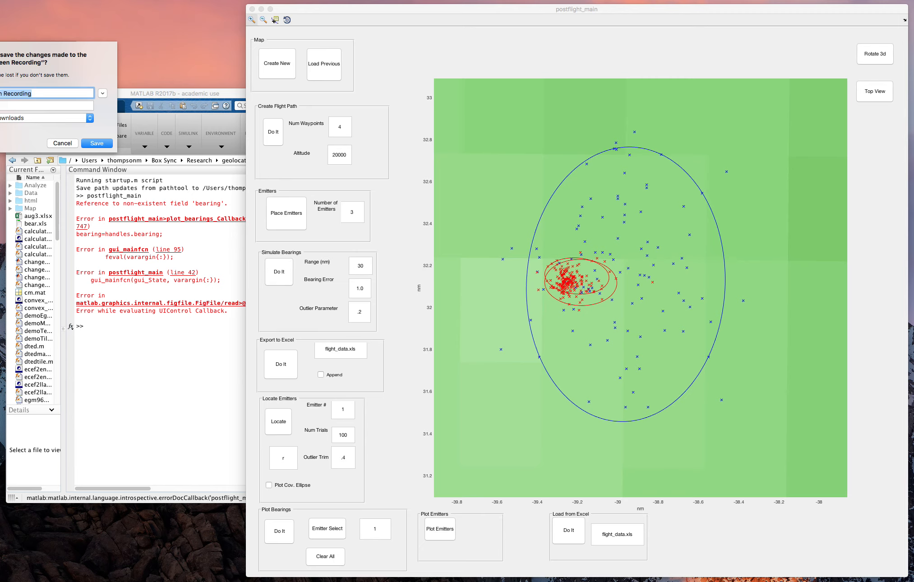
Step: Replace the default recording name with one ending in _gui_geolocation
key(BackSpace)
key(BackSpace)
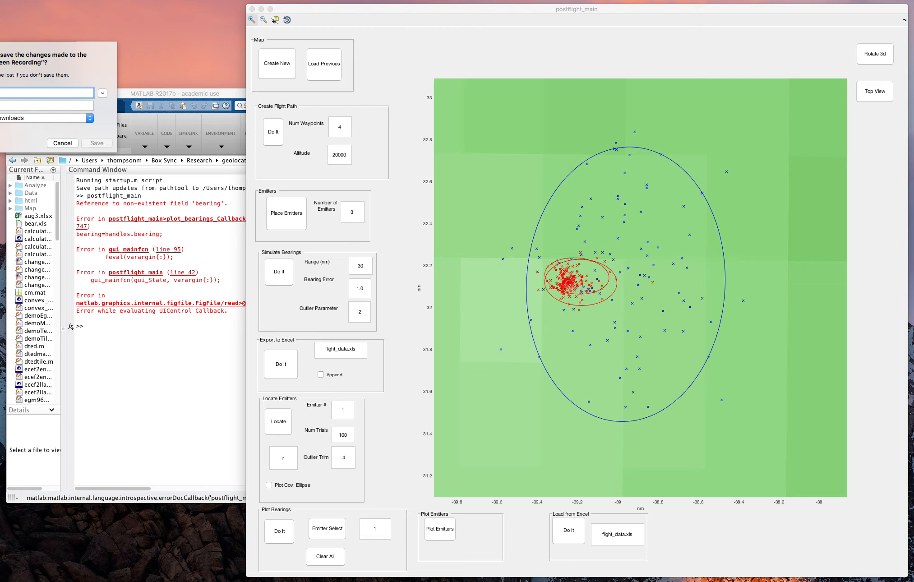
text(p)
text(gu)
text(i_geolocation)
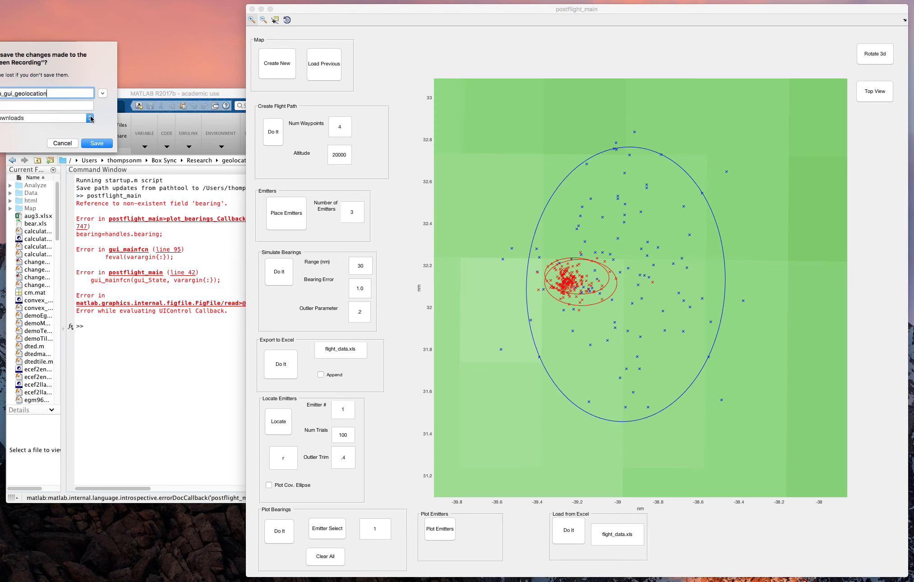
Step: Set the recording's save location to the PostFlight_v4 folder, after trying Box Sync
click(91, 118)
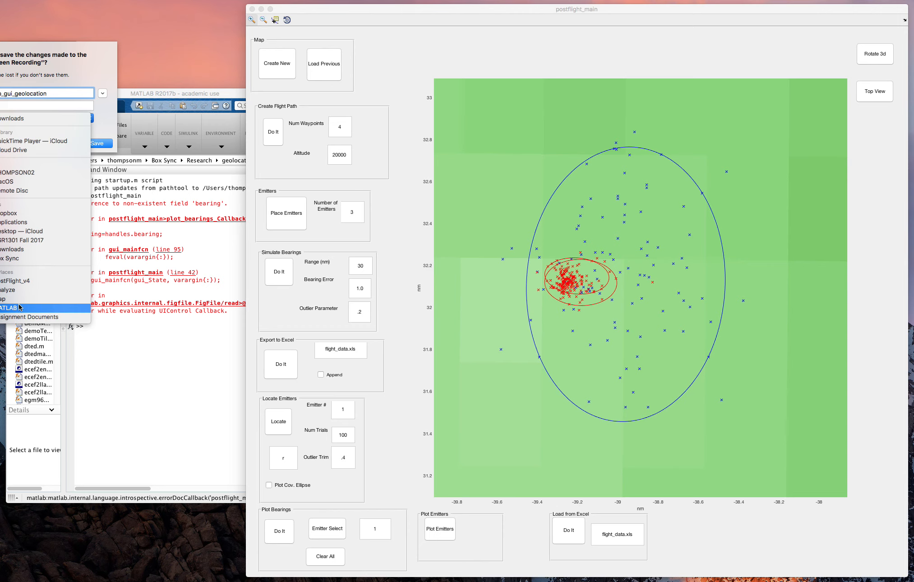
click(15, 259)
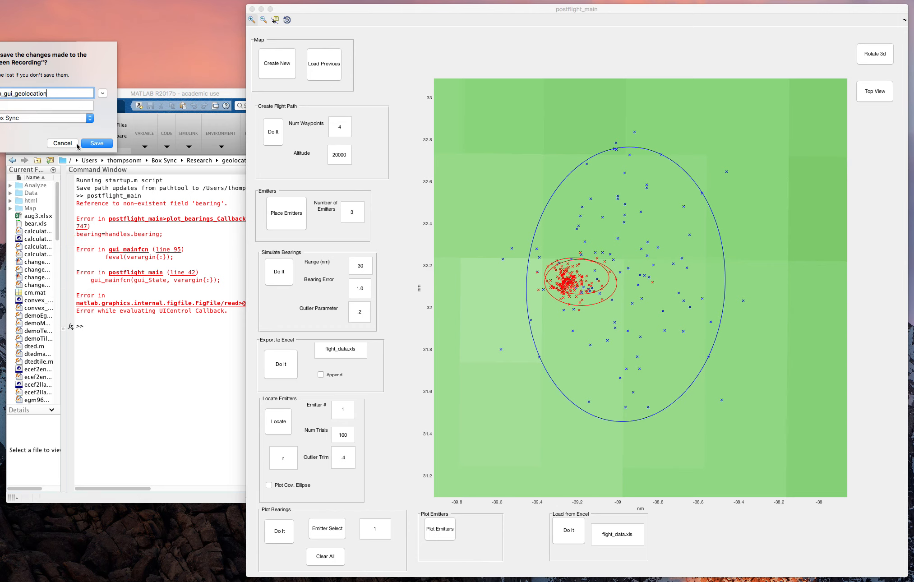
click(90, 118)
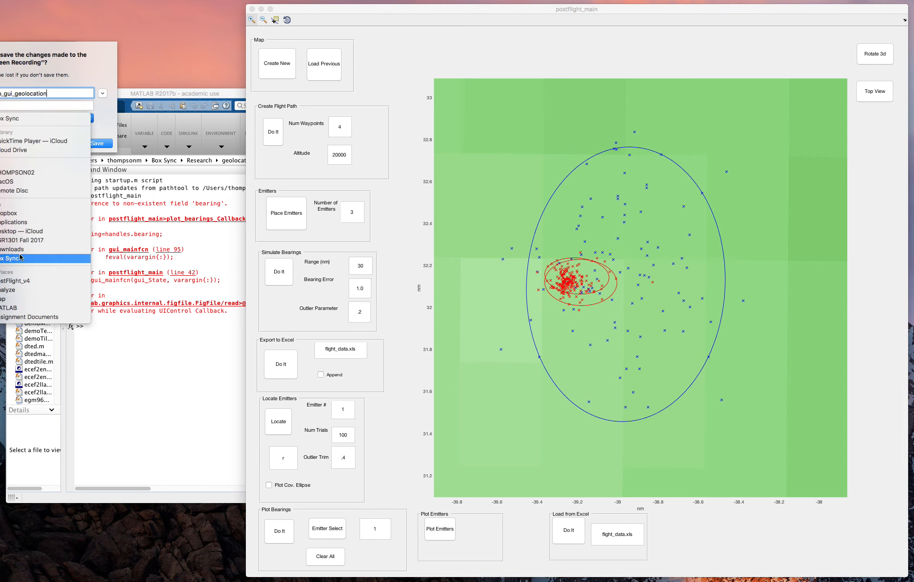
click(19, 282)
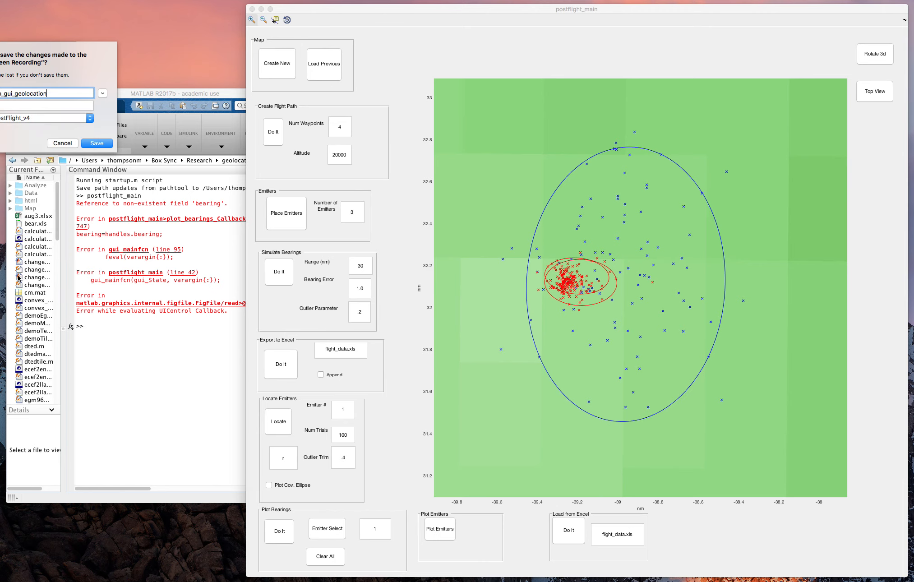